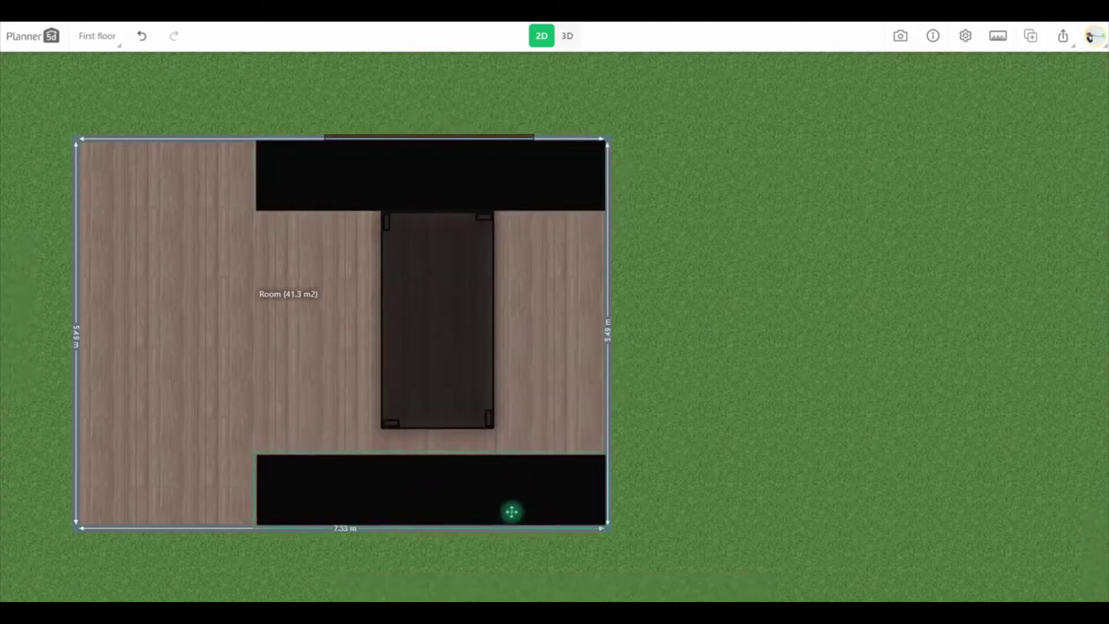
- Duplicate the black ceiling box along the plan's lower wall and place the copy rotated against the right wall
click(418, 443)
drag(547, 437, 556, 349)
- Resize the glass table to 390 cm wide and 190 cm deep and position it against the right-hand box
click(475, 416)
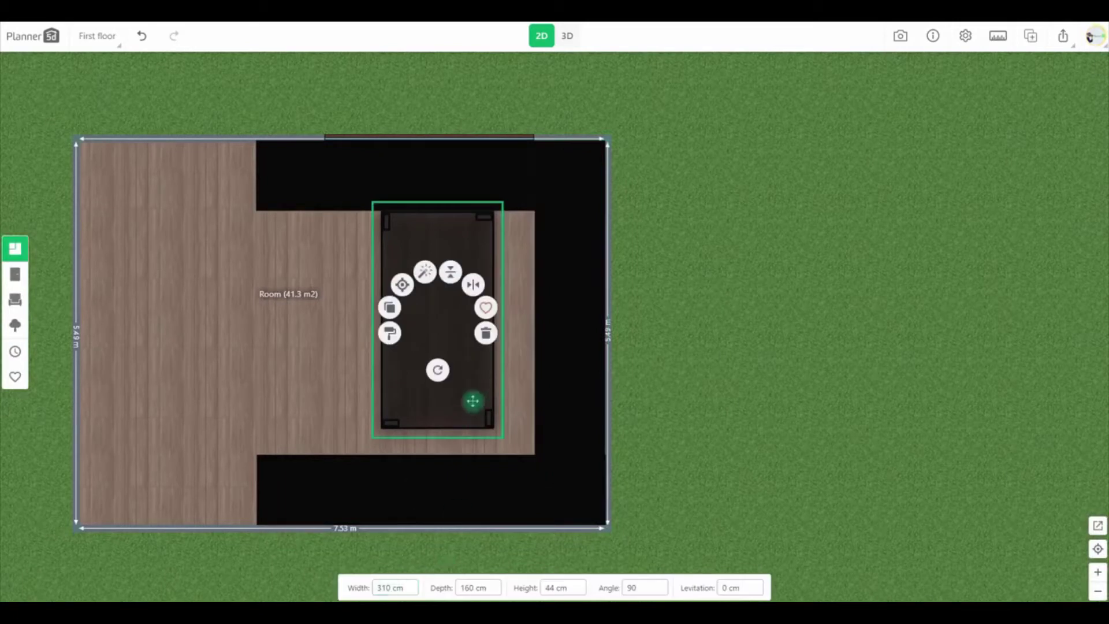
drag(472, 401, 484, 419)
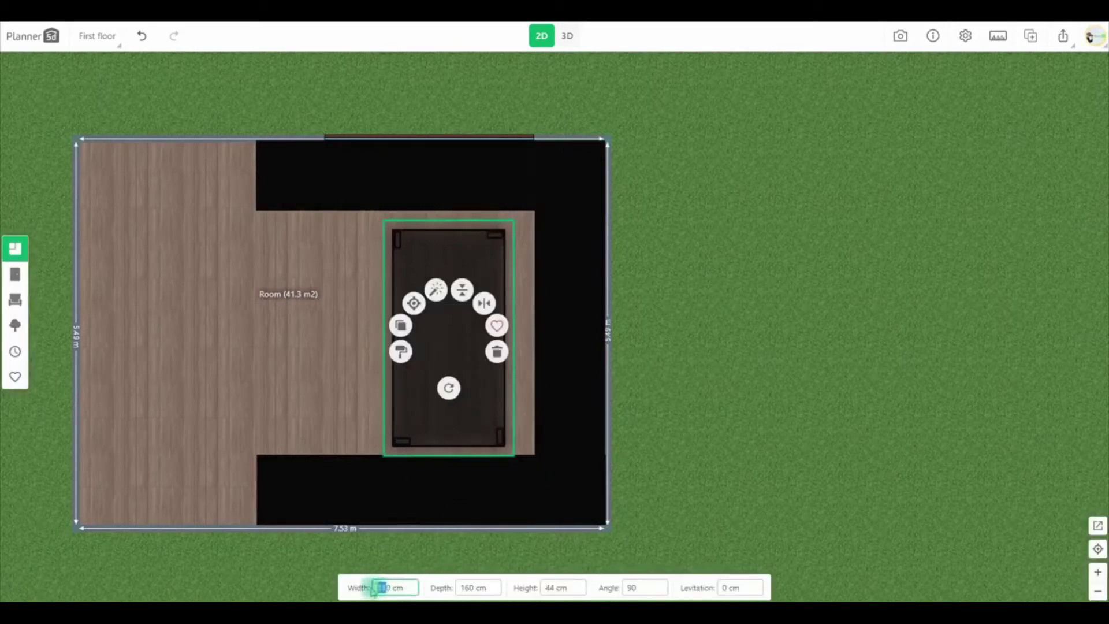
text(39)
drag(428, 442, 461, 443)
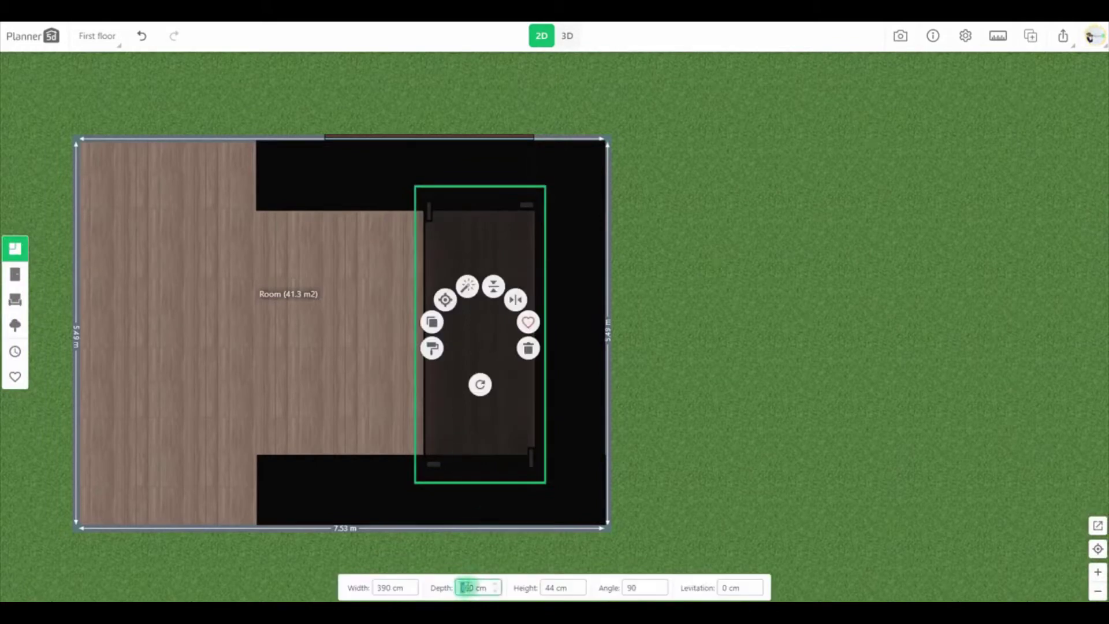
text(9)
click(754, 349)
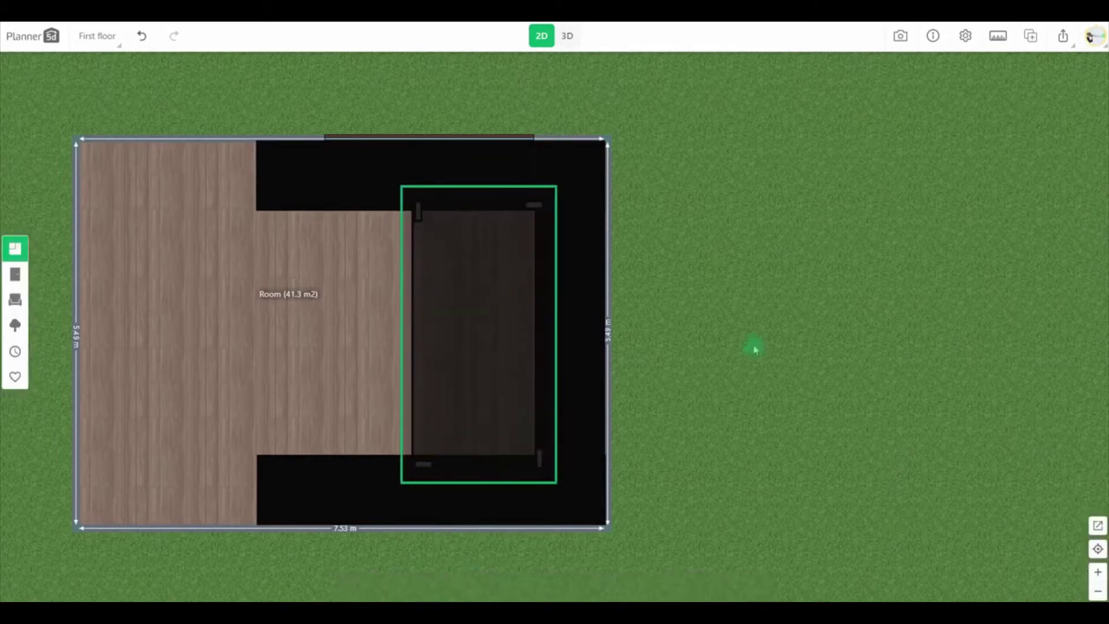
- In the 3D view, set the glass table's height to 5 cm and raise it to a levitation of 288 cm
click(568, 37)
click(549, 443)
click(542, 587)
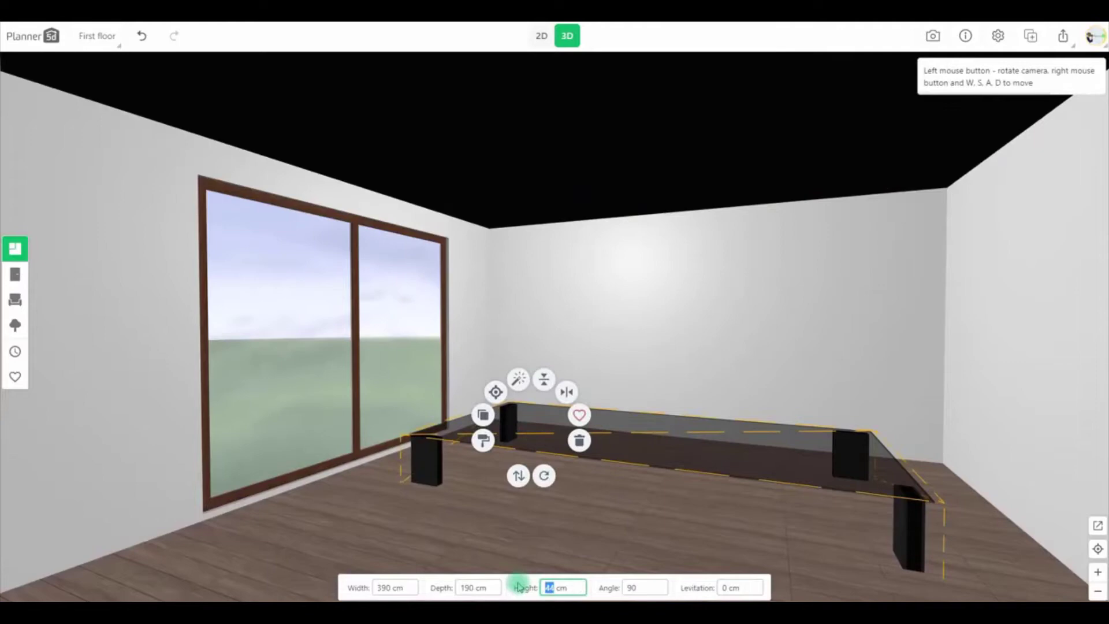
text(5)
drag(521, 481, 495, 314)
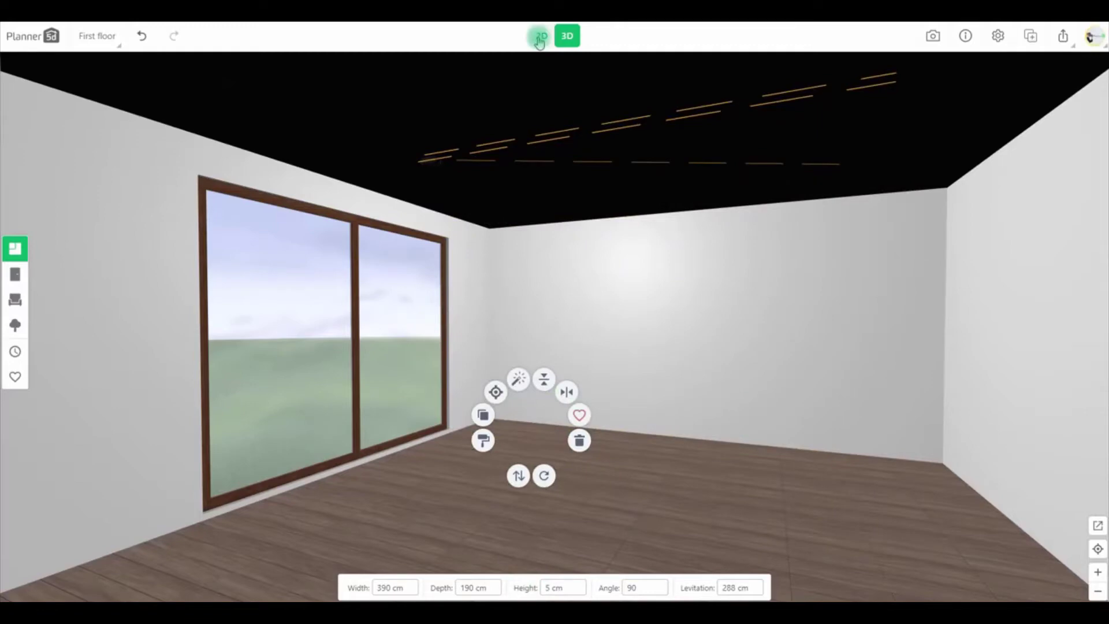
- Recolour all sides of the ceiling box along the far wall white
click(544, 210)
click(509, 172)
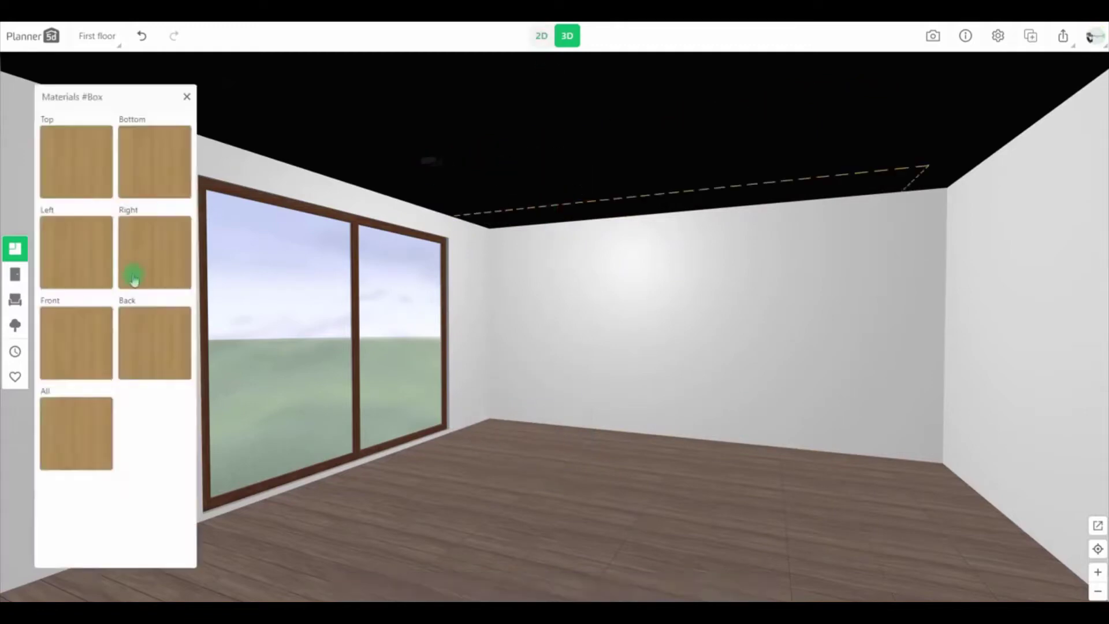
click(83, 435)
click(151, 501)
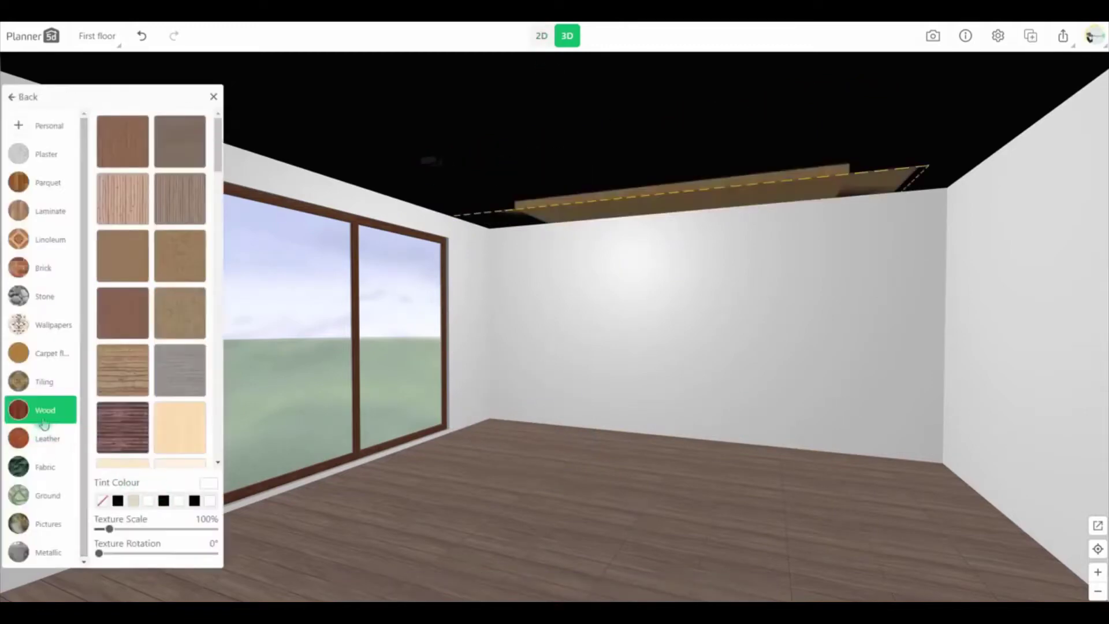
click(130, 149)
click(102, 503)
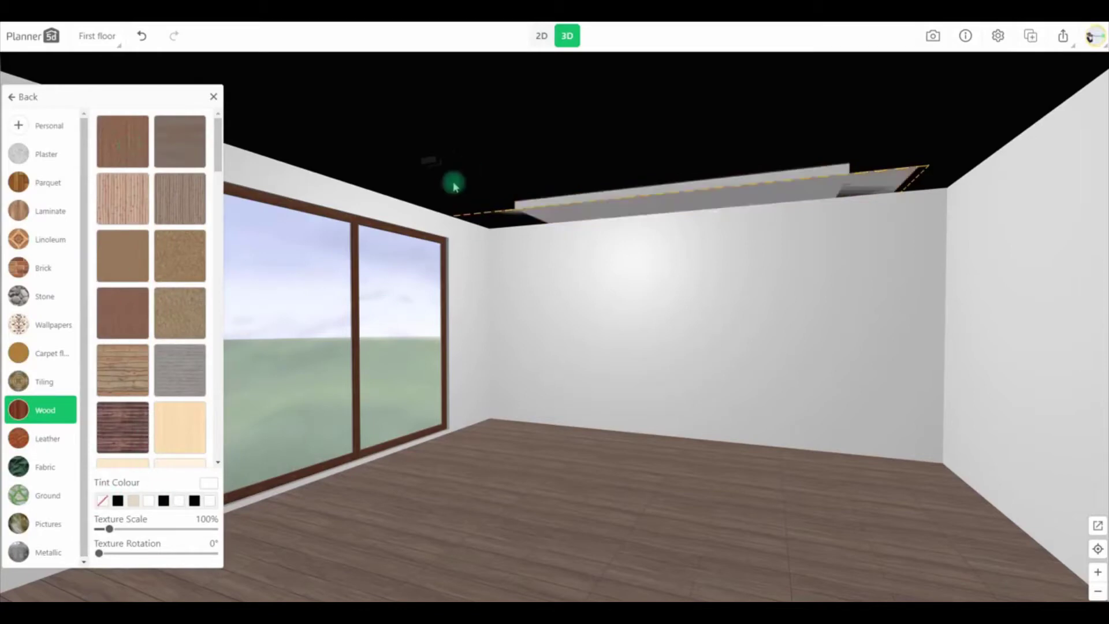
- Recolour all sides of the ceiling box above the window white
click(452, 184)
click(399, 159)
click(81, 450)
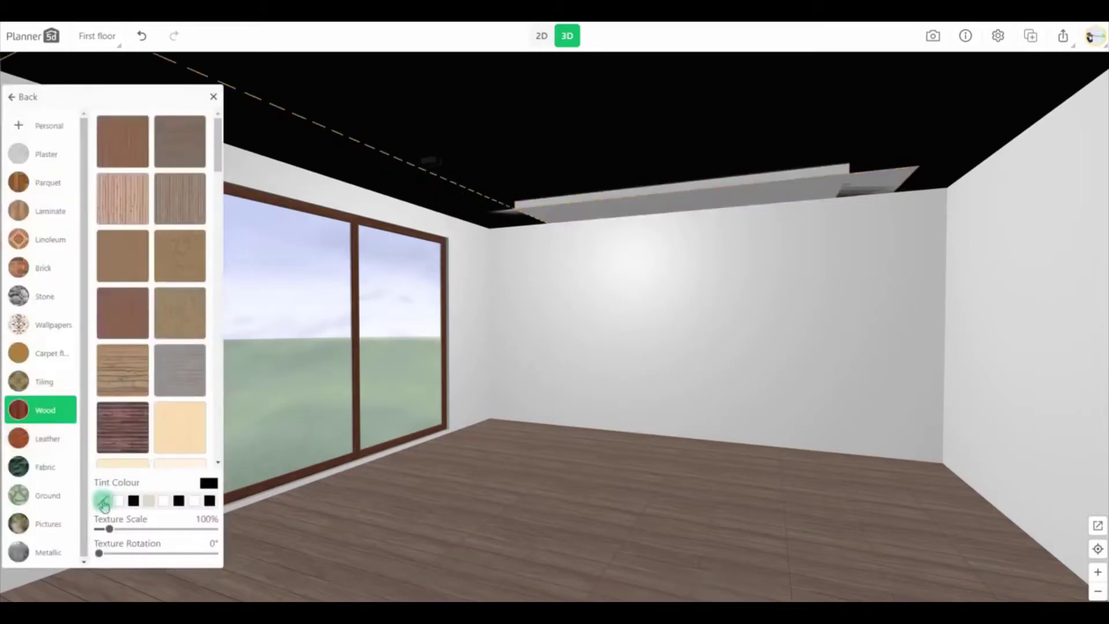
click(102, 503)
- Recolour the ceiling box along the wall opposite the window white
click(412, 93)
click(951, 145)
click(915, 110)
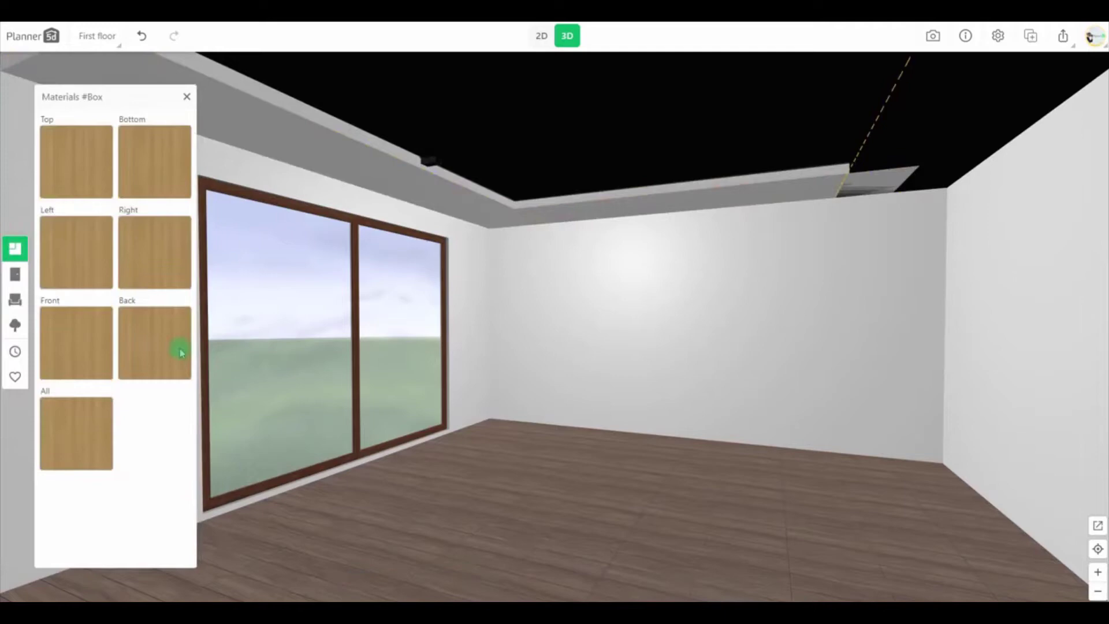
click(181, 352)
click(103, 502)
- Copy the white box at the plan's right wall, set the copy's depth to 300 cm, and place it on the table's left side
click(542, 36)
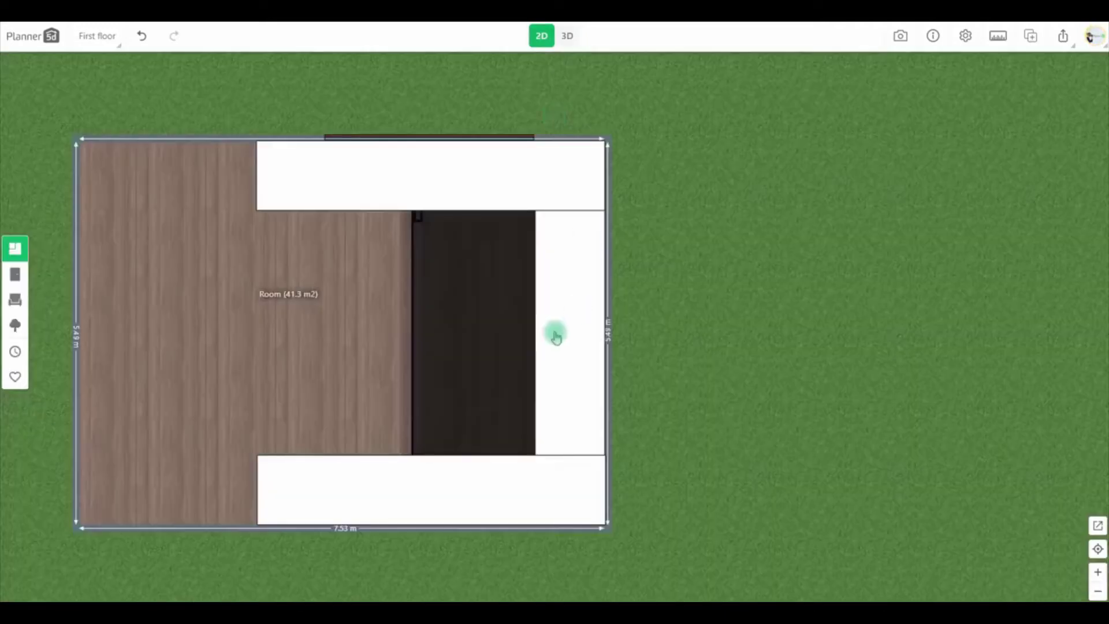
click(556, 335)
click(557, 270)
drag(579, 341, 288, 343)
click(462, 588)
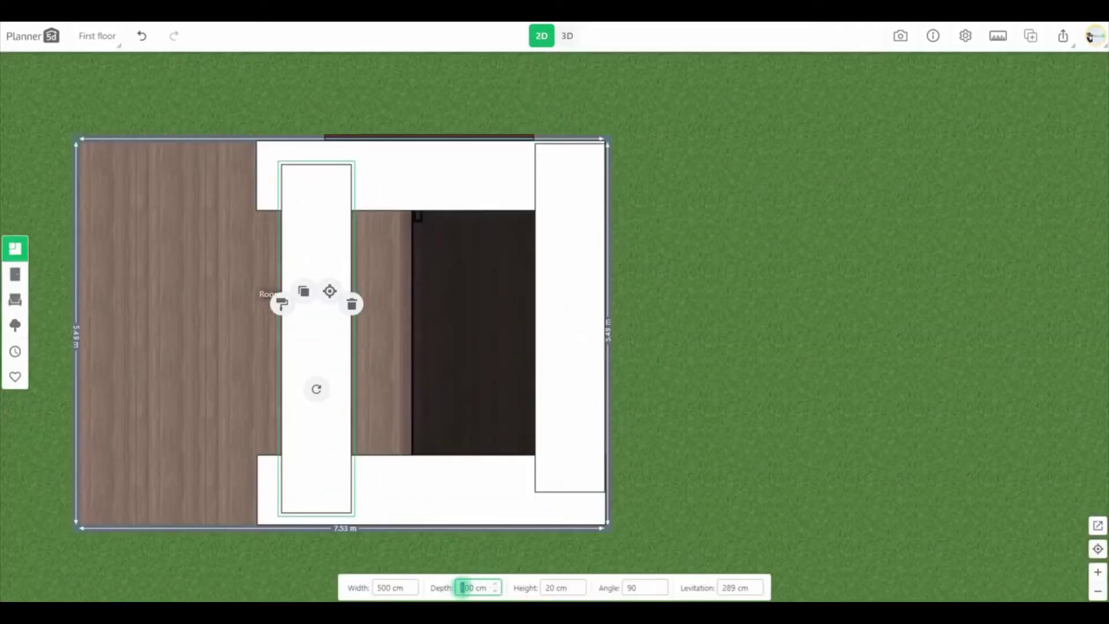
text(3)
mouse_move(394, 426)
mouse_down()
mouse_move(366, 443)
mouse_move(382, 443)
mouse_up()
click(842, 345)
click(567, 36)
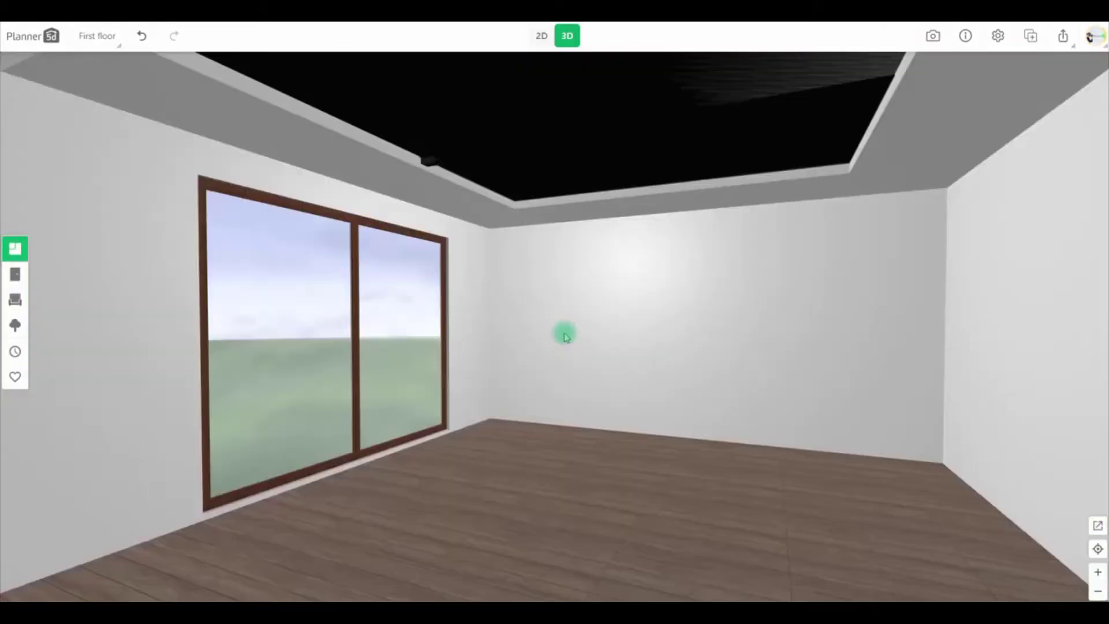
- Add a multi-bulb chandelier from the lighting catalogue at the middle of the dark ceiling opening and show it in 3D
click(546, 35)
click(17, 301)
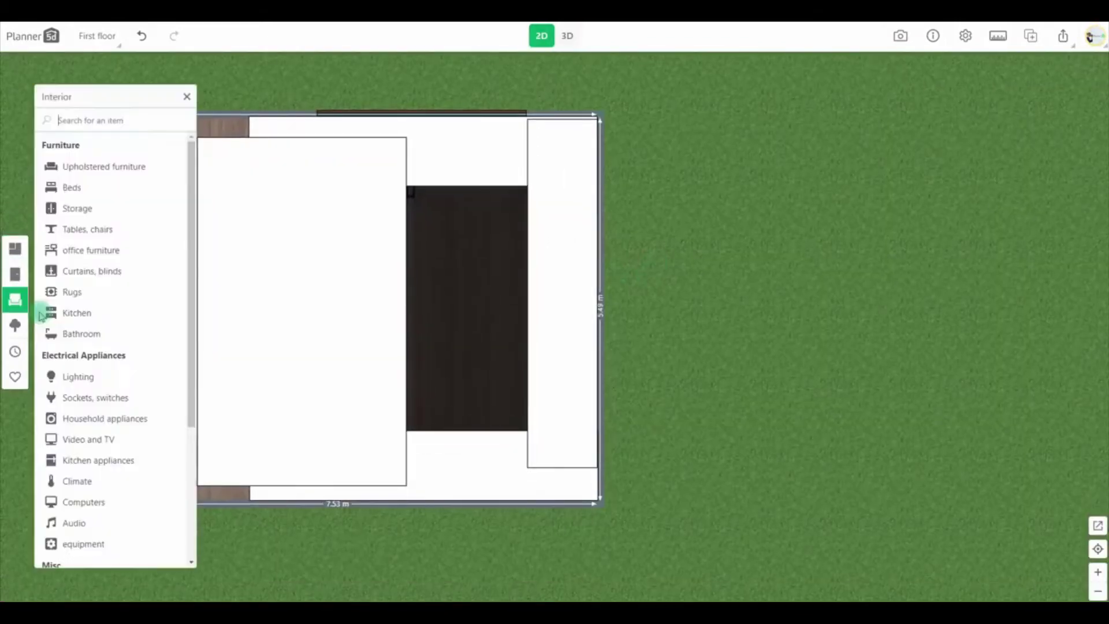
click(97, 374)
click(101, 208)
scroll(104, 289, down, 5)
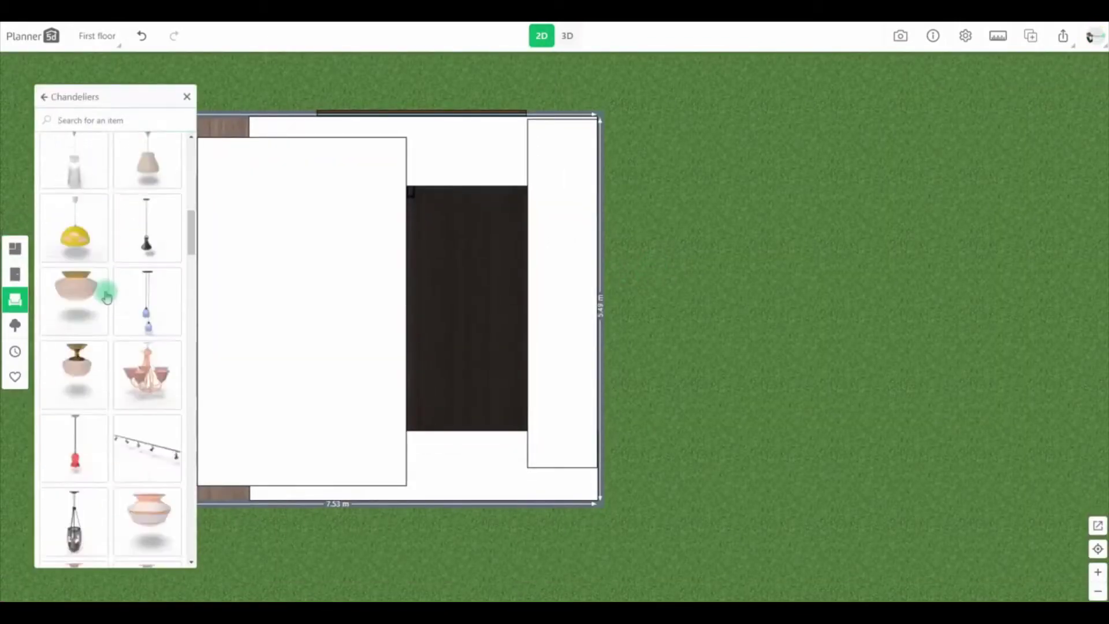
scroll(108, 301, down, 15)
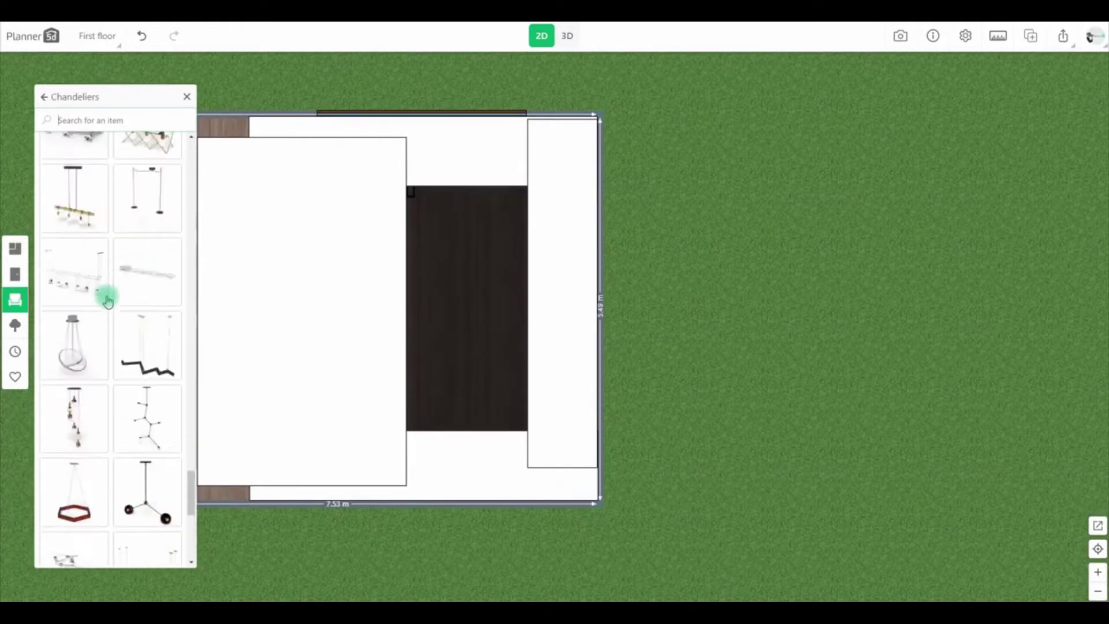
scroll(110, 298, up, 5)
drag(118, 290, 165, 373)
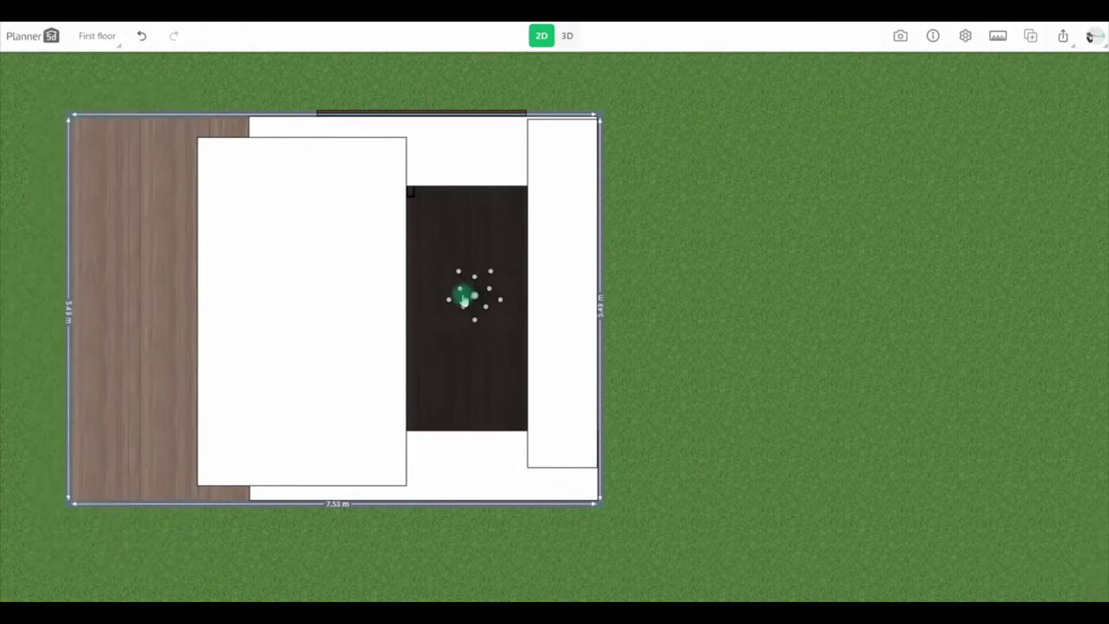
drag(464, 300, 465, 299)
click(567, 36)
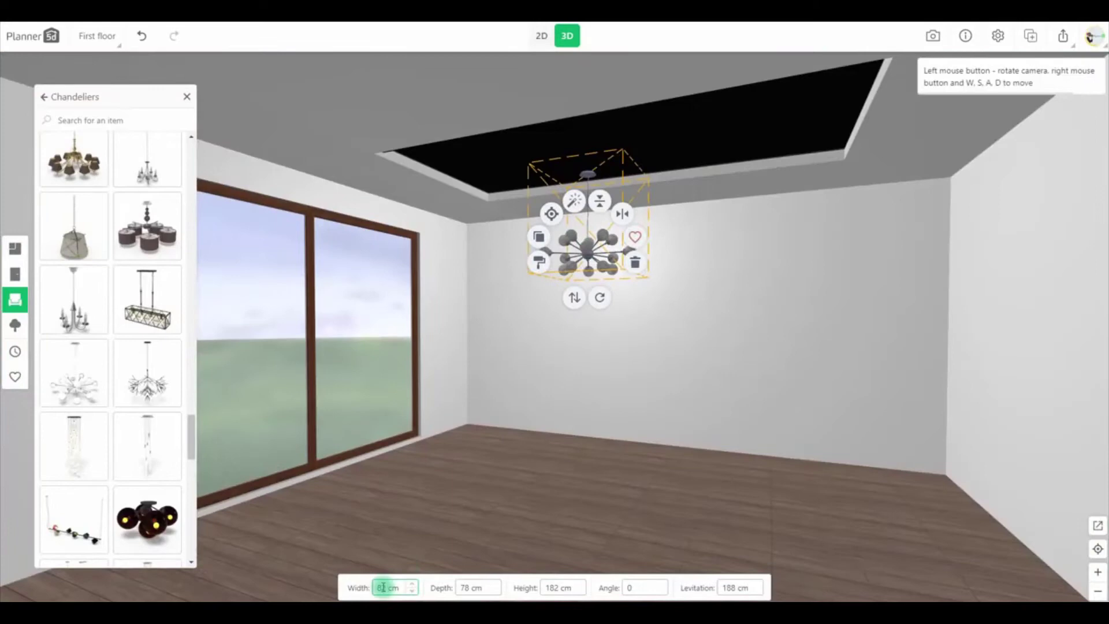
- Change the depth of the chandelier
click(467, 587)
key(BackSpace)
text(11)
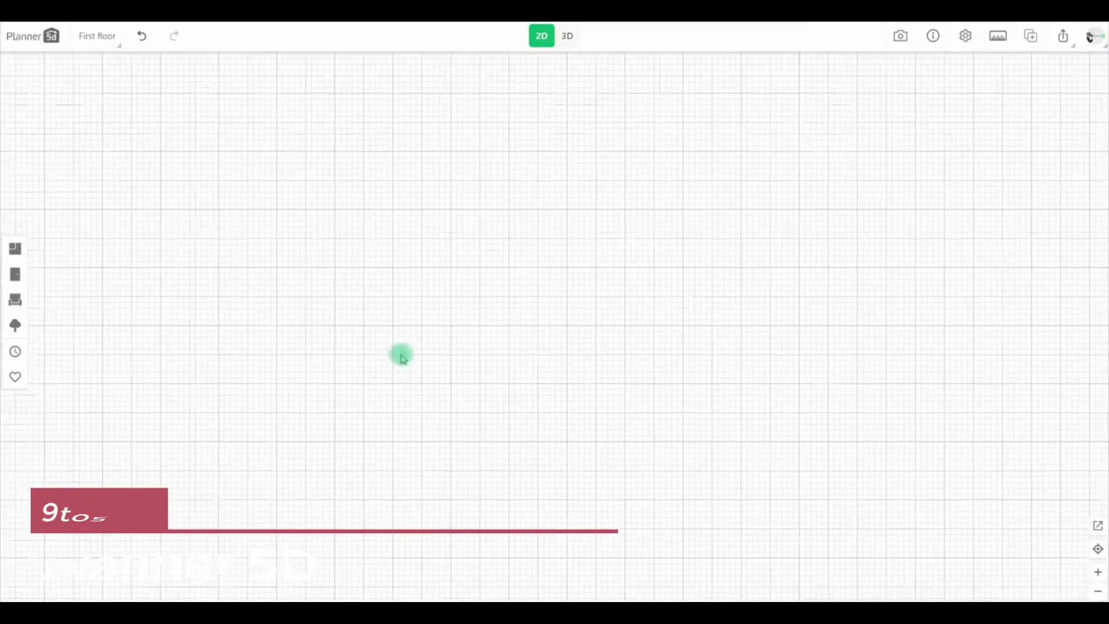
- Add a square room to the empty plan and stretch its walls to 7.53 m by 5.49 m
drag(401, 355, 432, 321)
click(11, 250)
drag(155, 149, 449, 158)
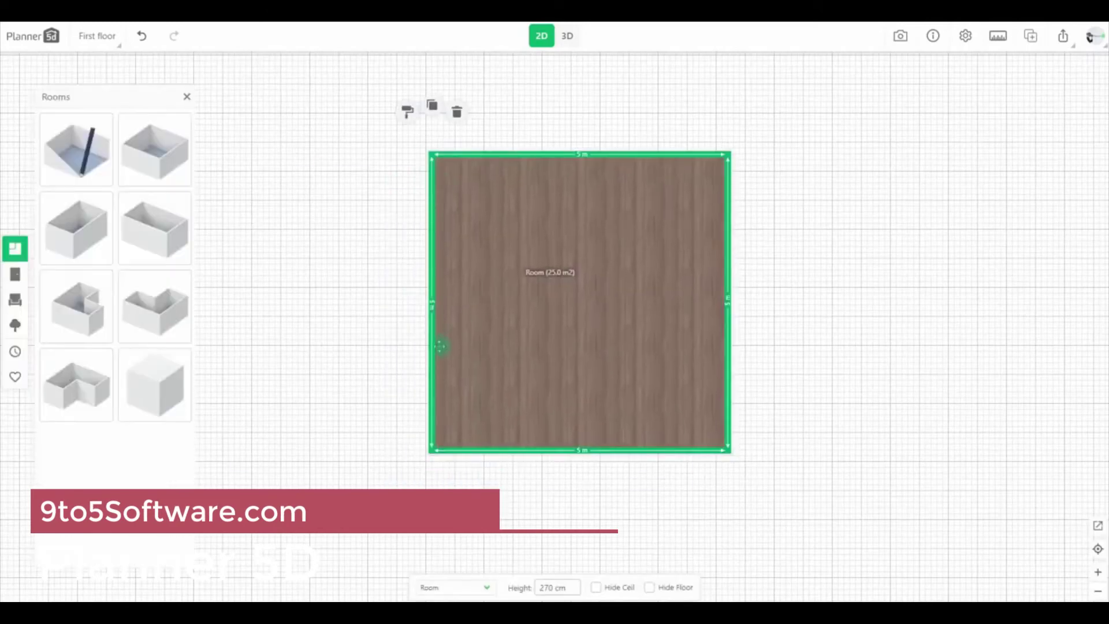
drag(438, 347, 274, 327)
drag(372, 487, 386, 470)
drag(425, 434, 426, 455)
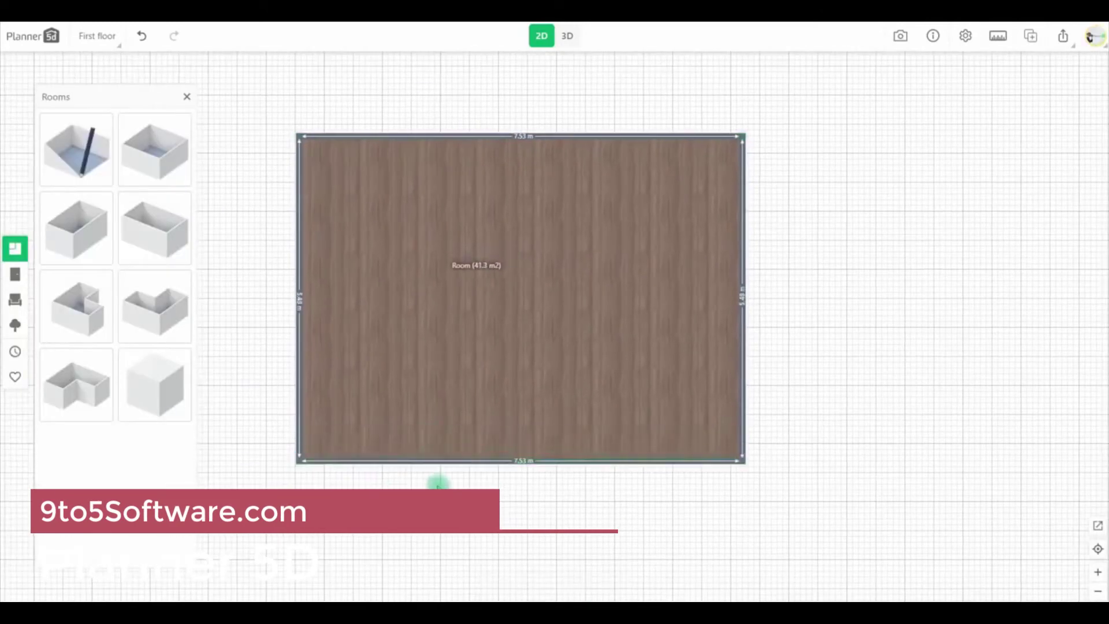
- Add a wide two-pane window to the room and position it on the upper wall, right of centre
click(15, 275)
click(85, 149)
drag(131, 299, 280, 290)
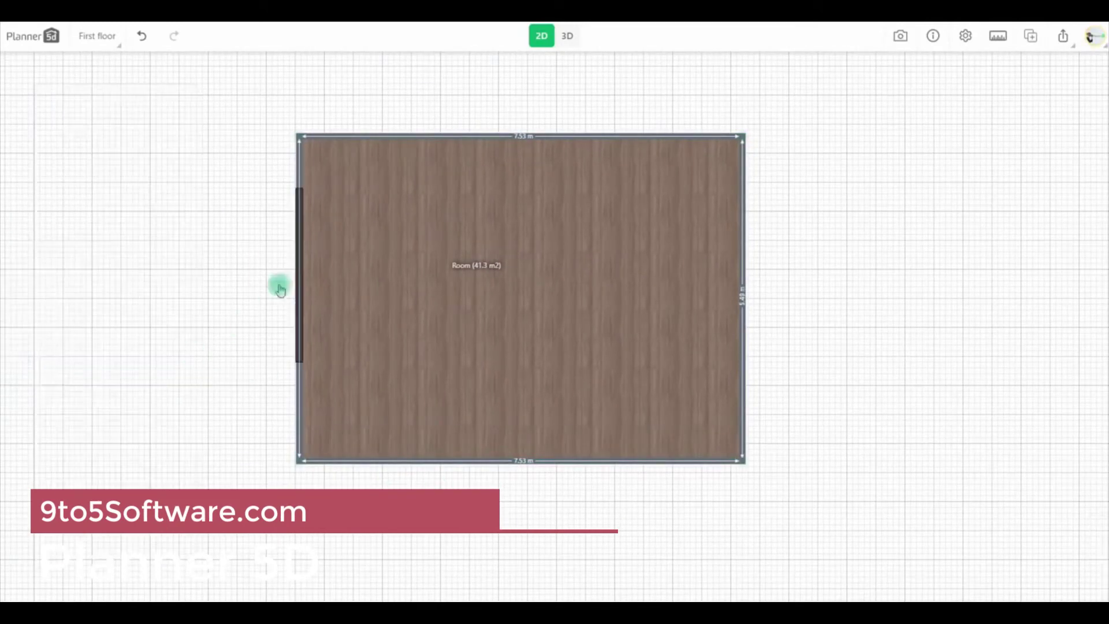
drag(430, 154, 589, 146)
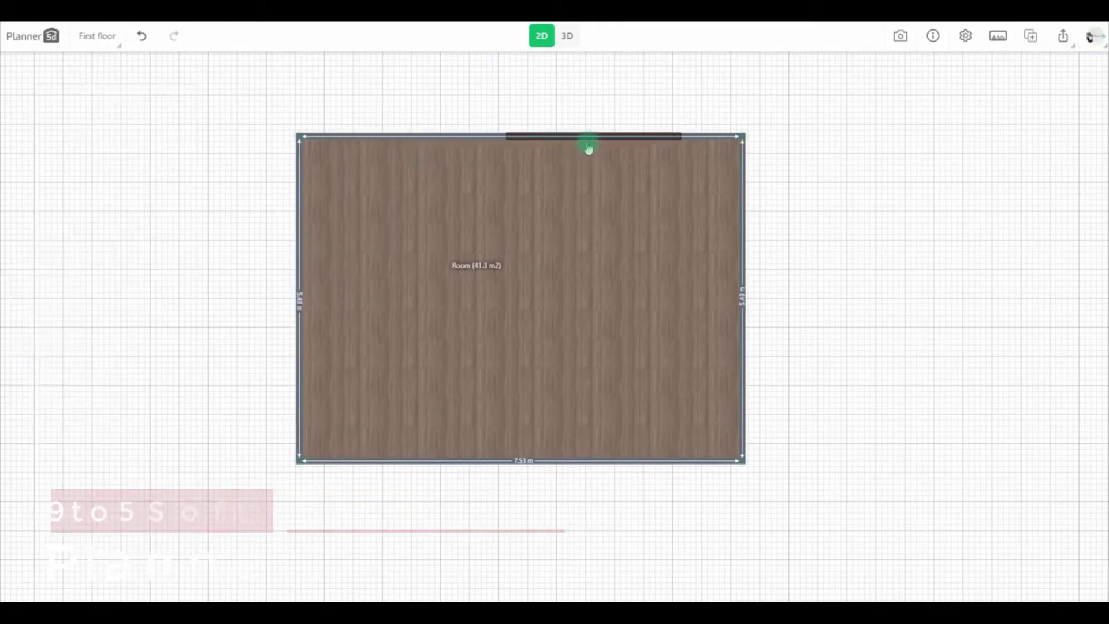
- From the 3D view, set the project background to the dark green grass texture and save the settings
click(569, 36)
drag(542, 349, 629, 391)
click(998, 35)
click(629, 287)
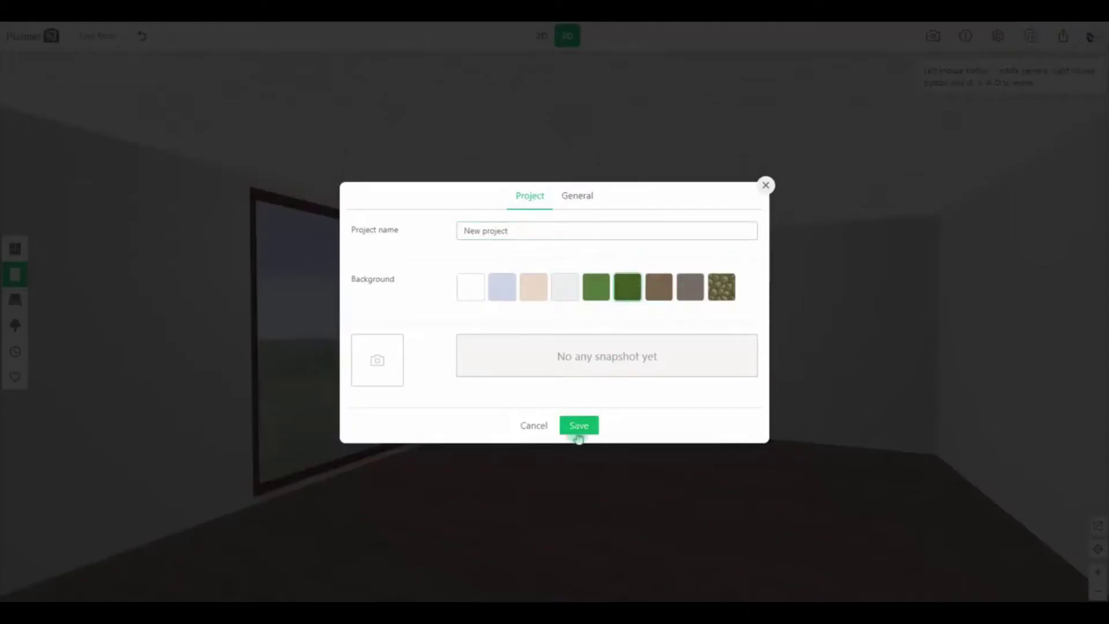
click(577, 424)
- Select the room and set its height to 300 cm
drag(559, 445, 542, 475)
click(541, 475)
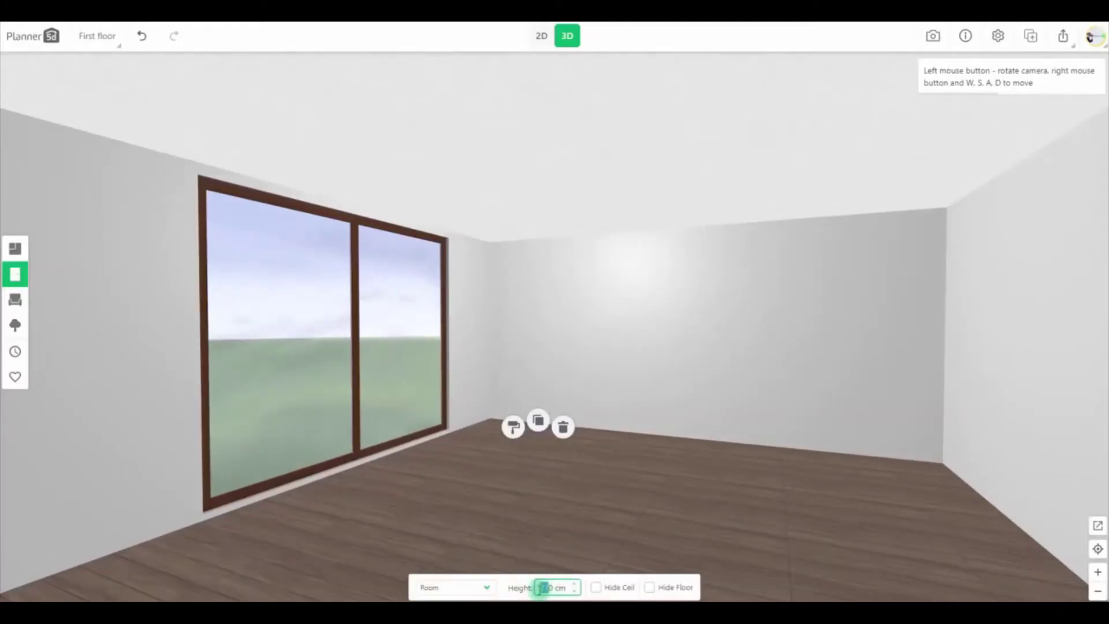
text(30)
- Place a rectangular glass coffee table from the coffee tables catalogue in the right half of the room's 2D plan
click(541, 36)
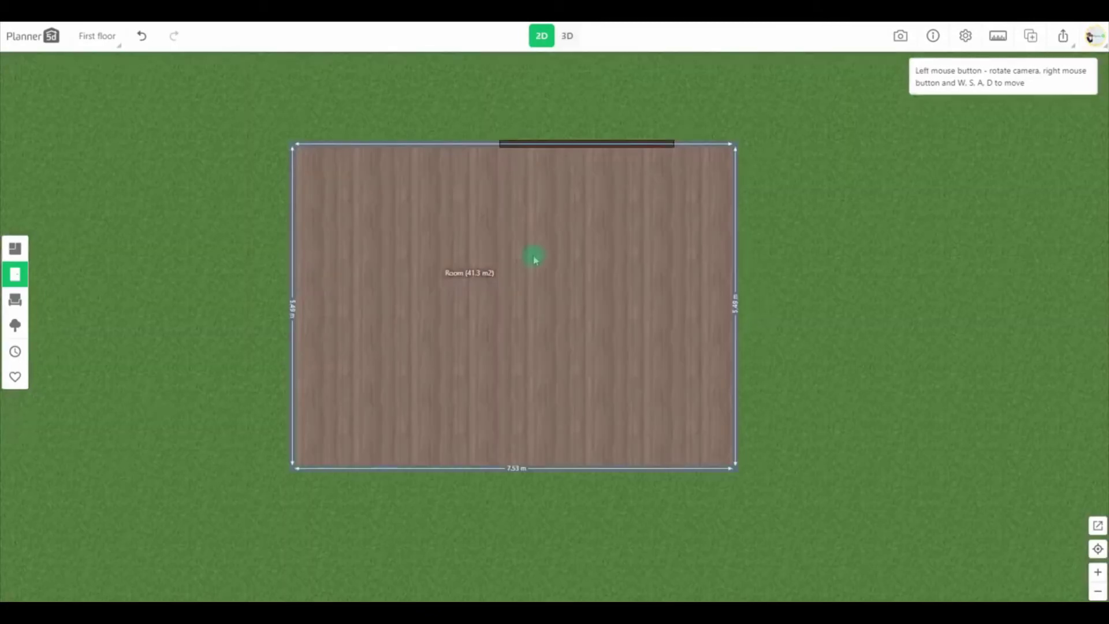
click(16, 300)
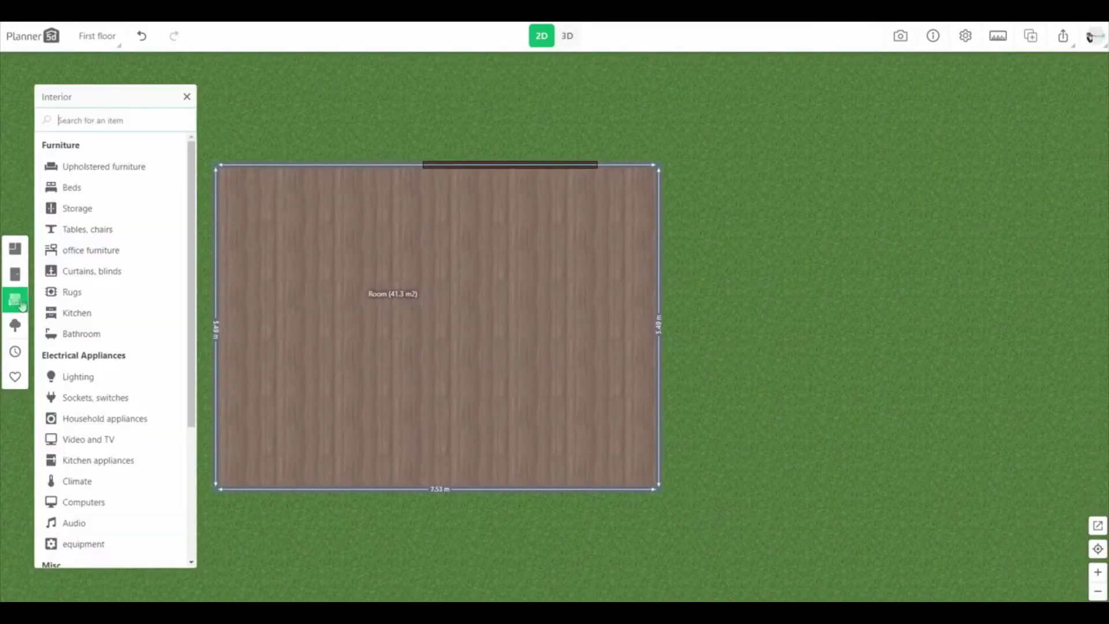
click(86, 230)
click(91, 227)
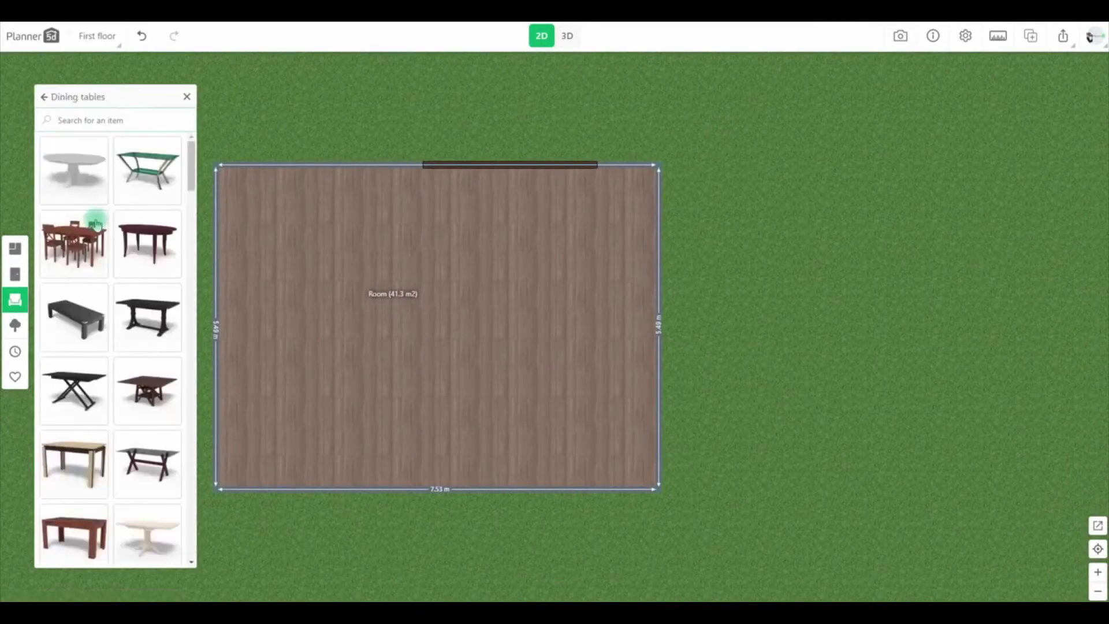
scroll(96, 234, down, 15)
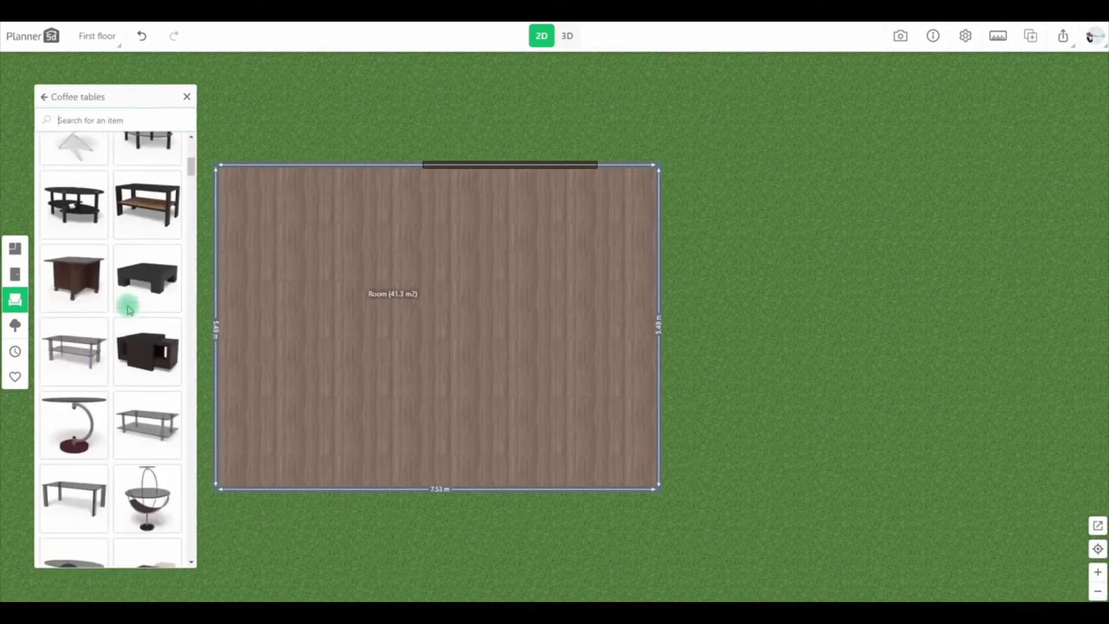
scroll(86, 355, down, 2)
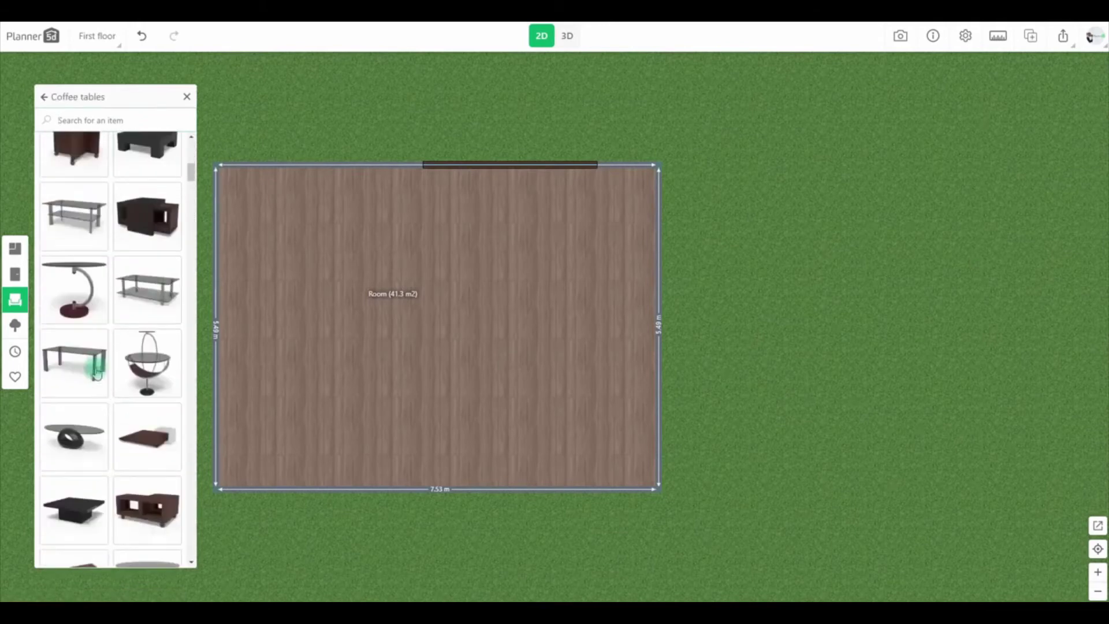
drag(94, 358, 508, 315)
click(603, 377)
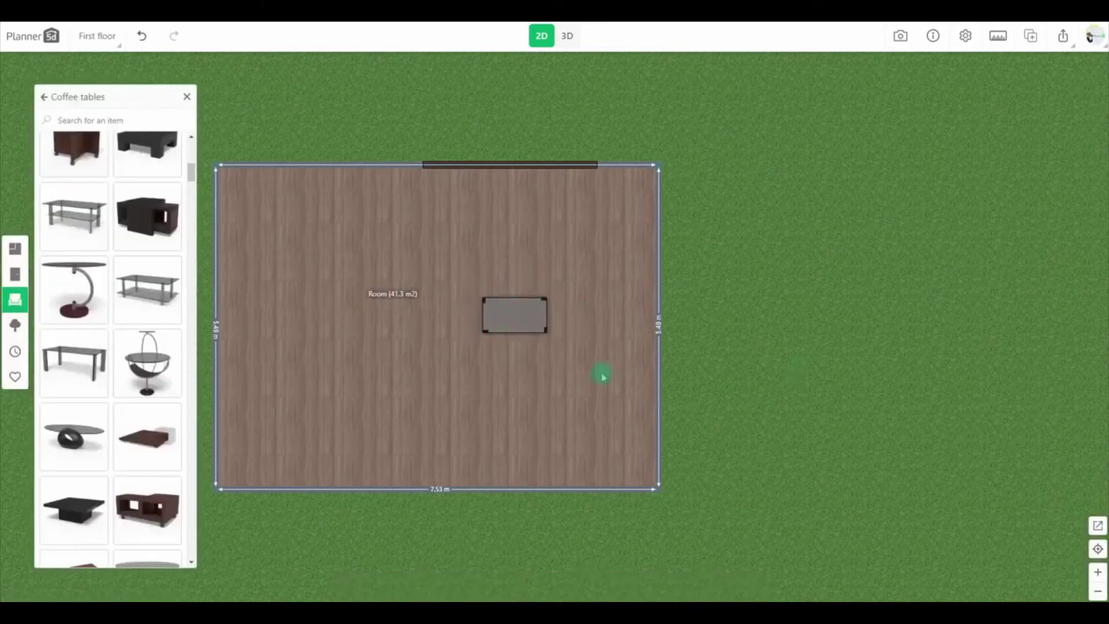
- Resize the coffee table to 310 cm wide and 160 cm deep, rotate it 90 degrees, and reposition it in the room
click(506, 316)
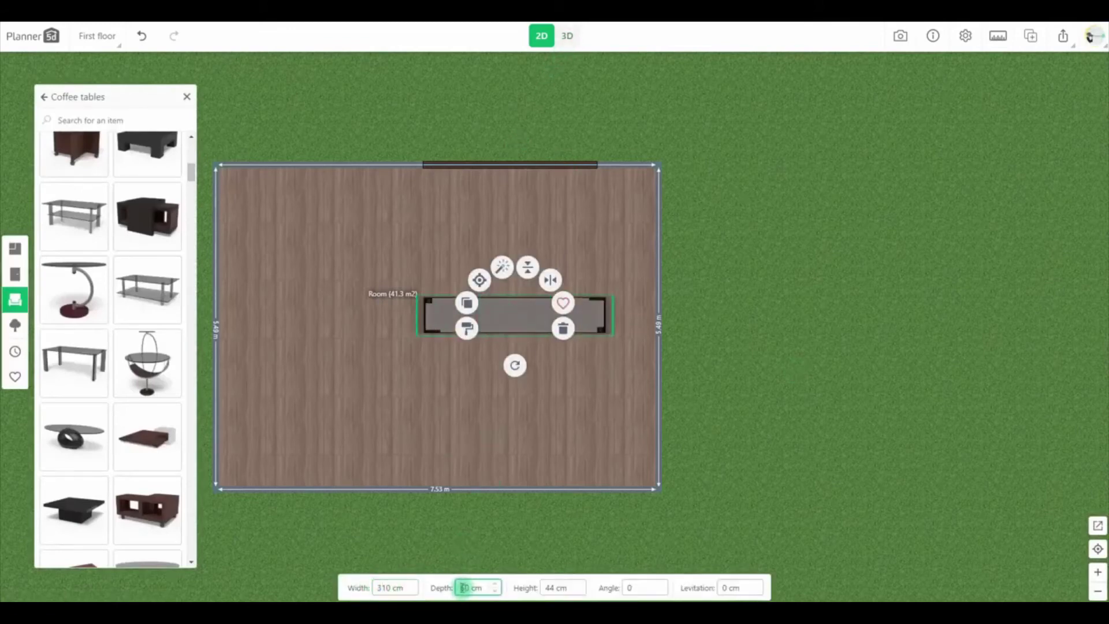
drag(515, 365, 432, 314)
drag(530, 330, 532, 324)
click(757, 298)
- In the 3D view, tint the room's ceiling black
click(568, 38)
click(469, 499)
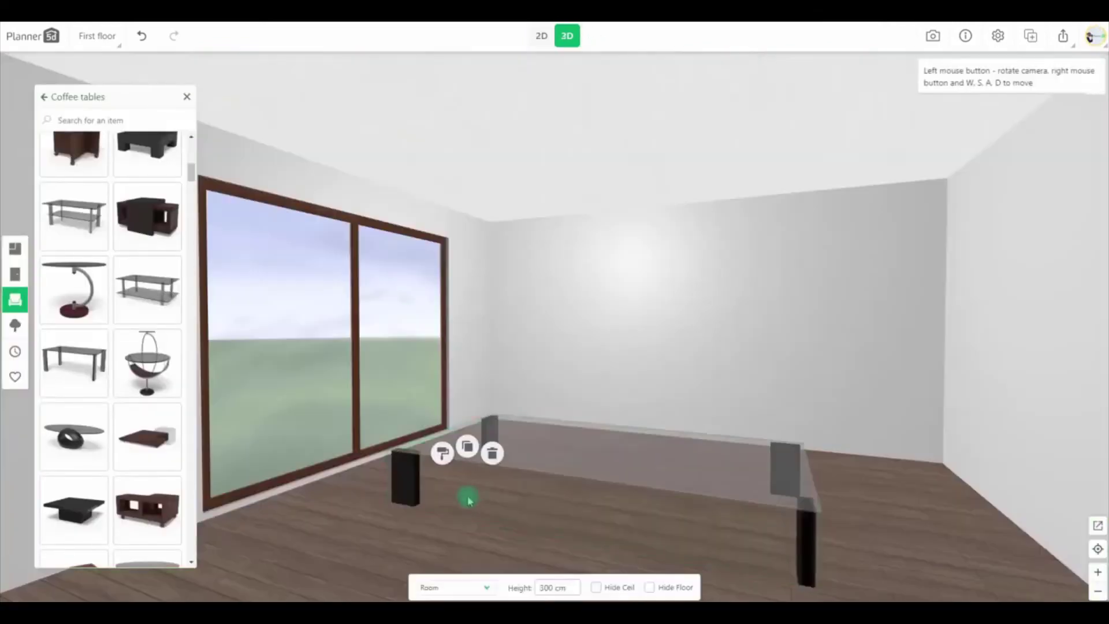
click(441, 455)
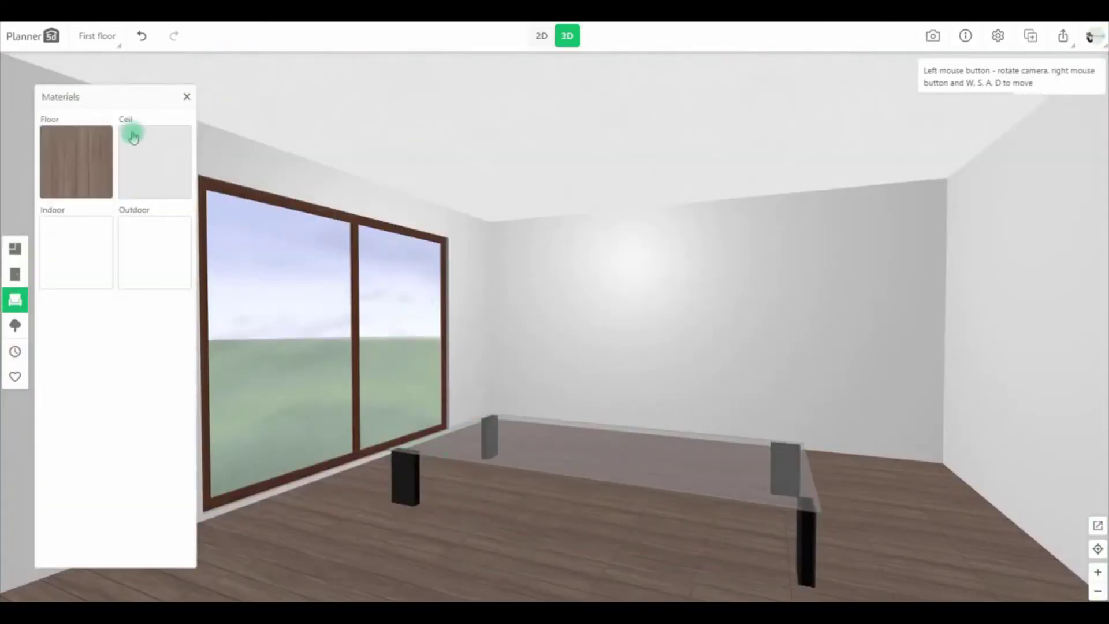
click(158, 173)
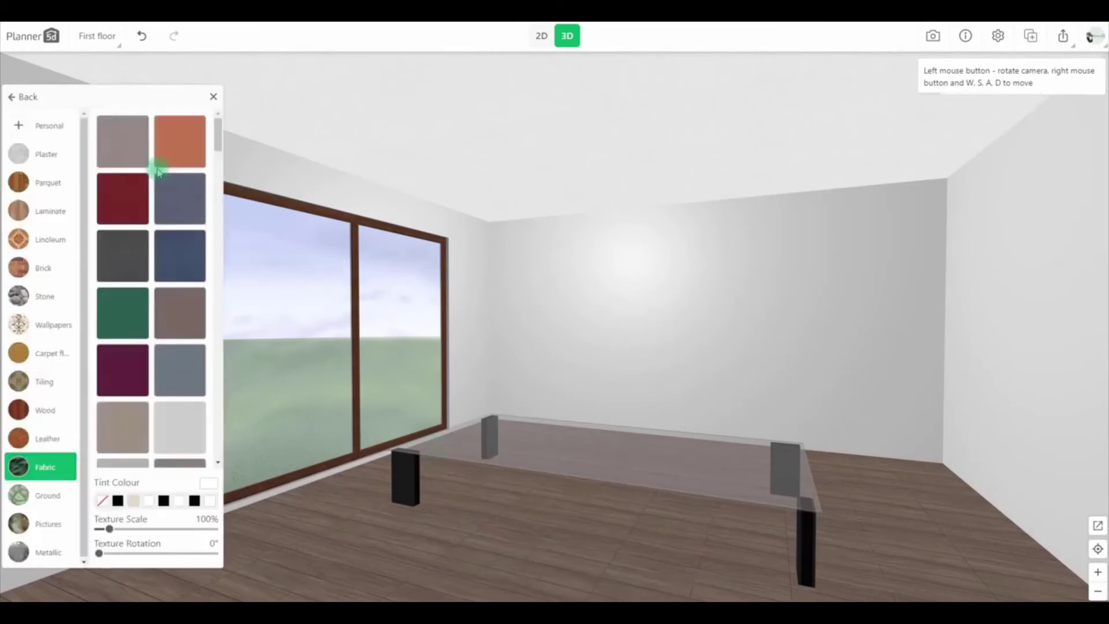
click(119, 502)
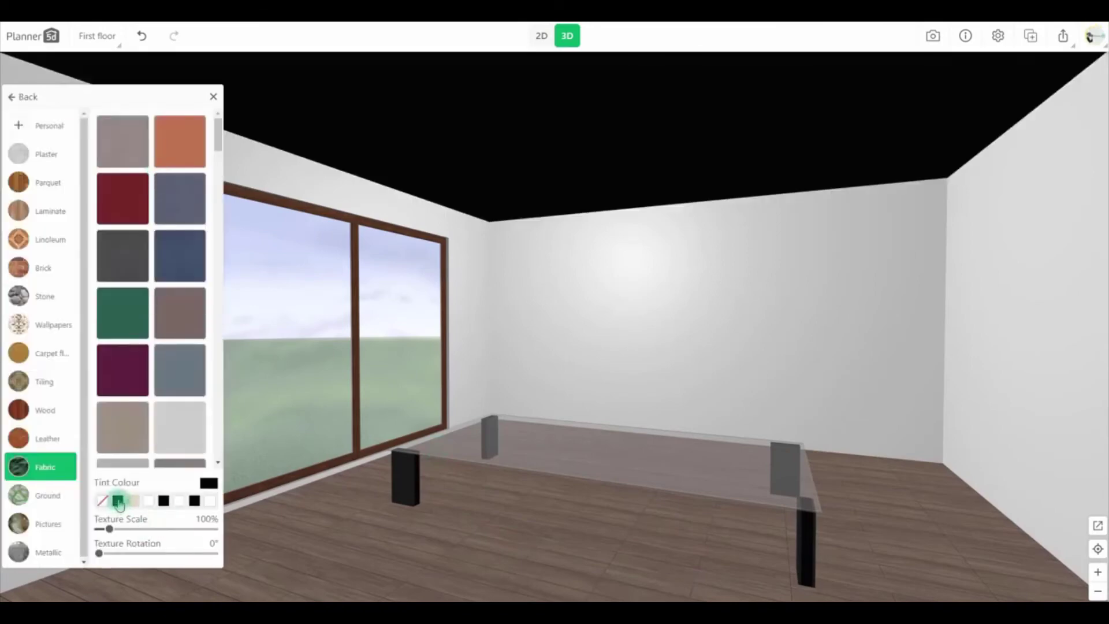
- Recolour the coffee table's glass top to a dark neutral grey with custom colours
click(502, 456)
click(455, 462)
click(76, 254)
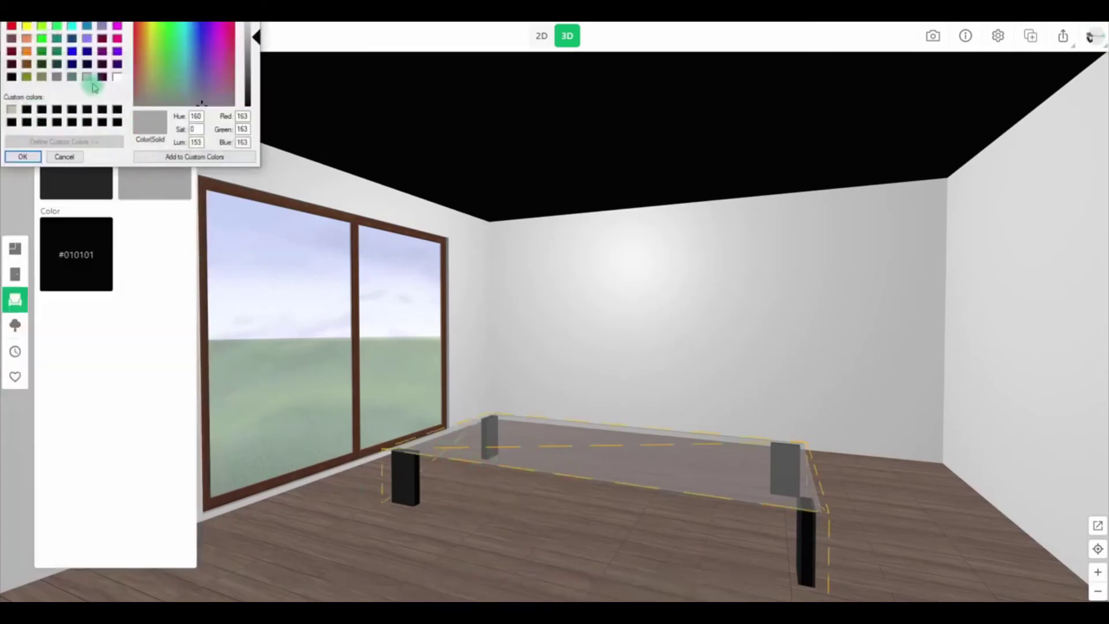
drag(259, 87, 261, 128)
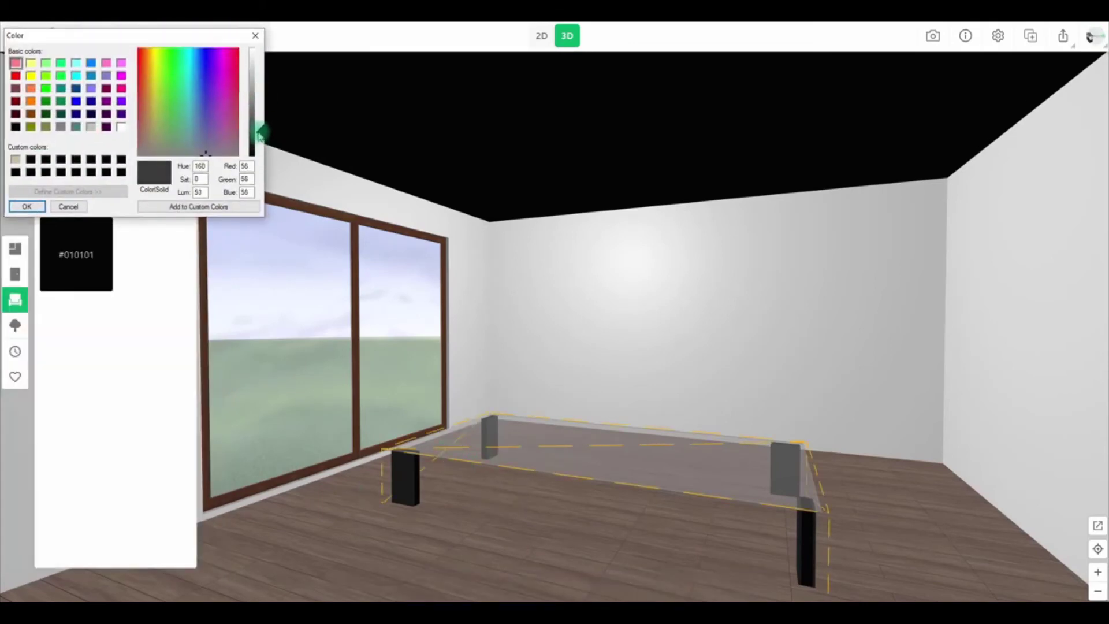
click(27, 206)
click(139, 179)
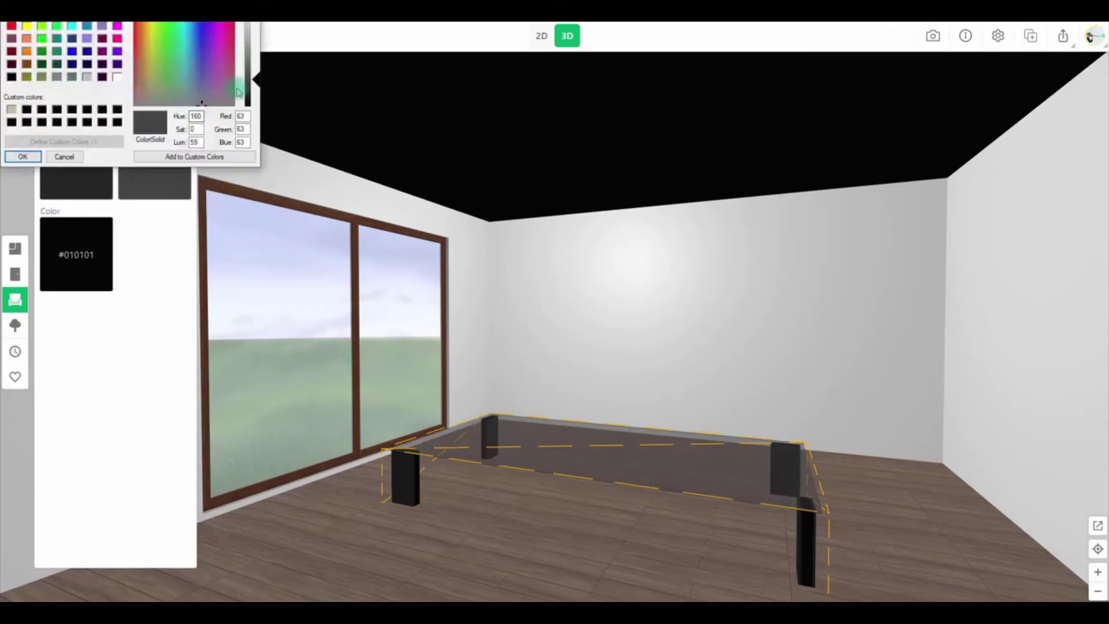
click(30, 161)
- In the 2D plan, place a box 500 cm wide along the window wall and tint it black
click(541, 36)
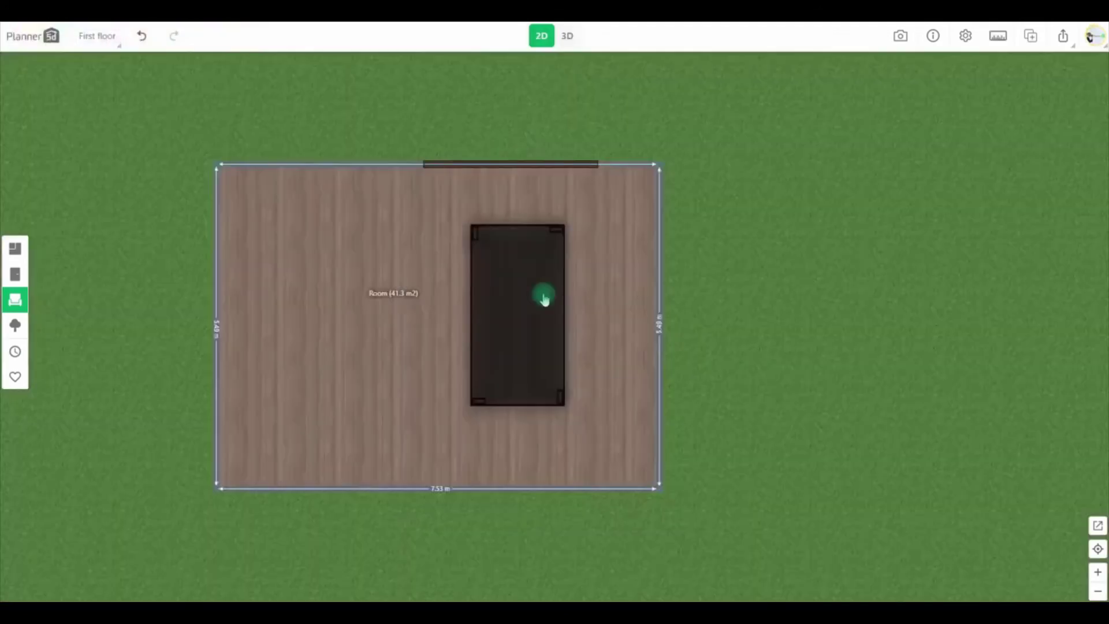
click(15, 249)
drag(154, 384, 448, 173)
text(4)
key(BackSpace)
text(500)
click(395, 141)
click(165, 500)
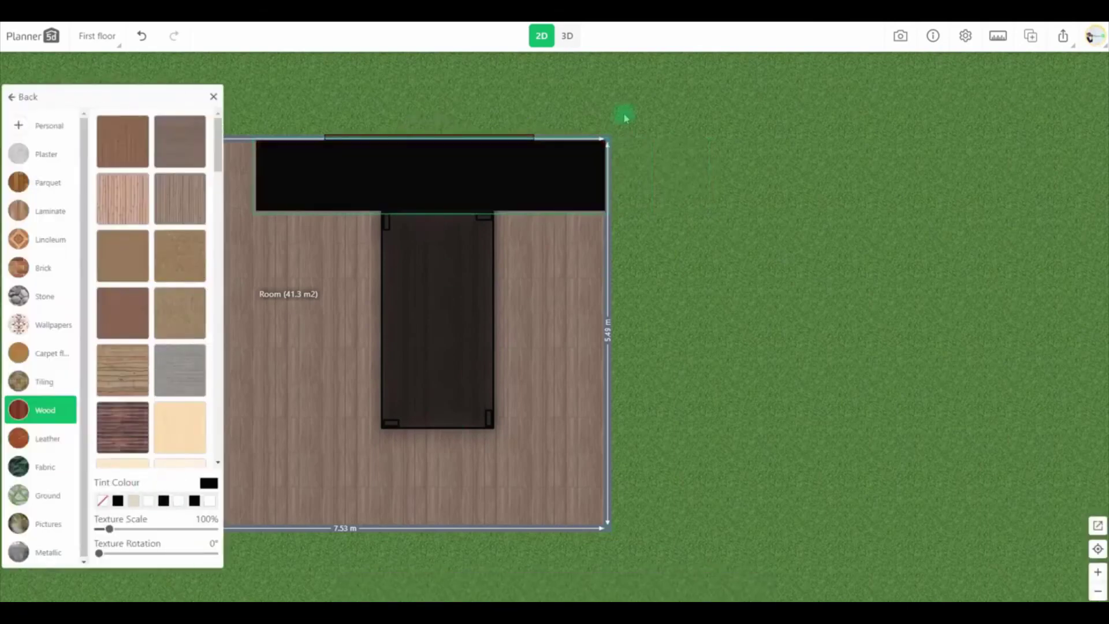
- In the 3D view, set the black box's height to 20 cm and raise it to the ceiling at about 289 cm levitation
click(566, 35)
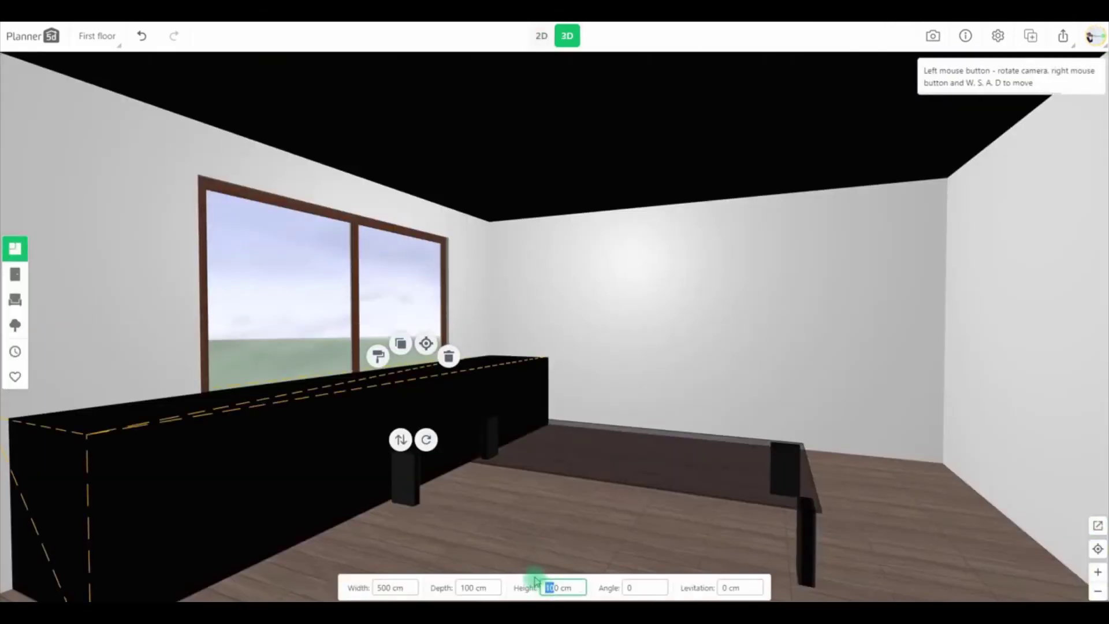
text(3)
key(BackSpace)
text(2)
drag(401, 440, 370, 277)
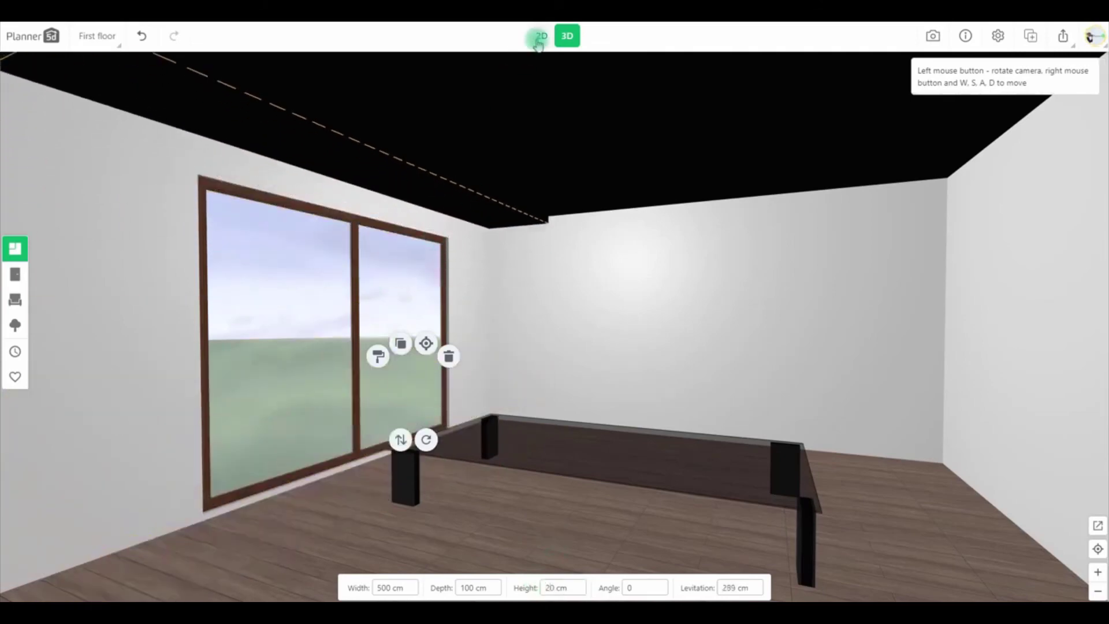